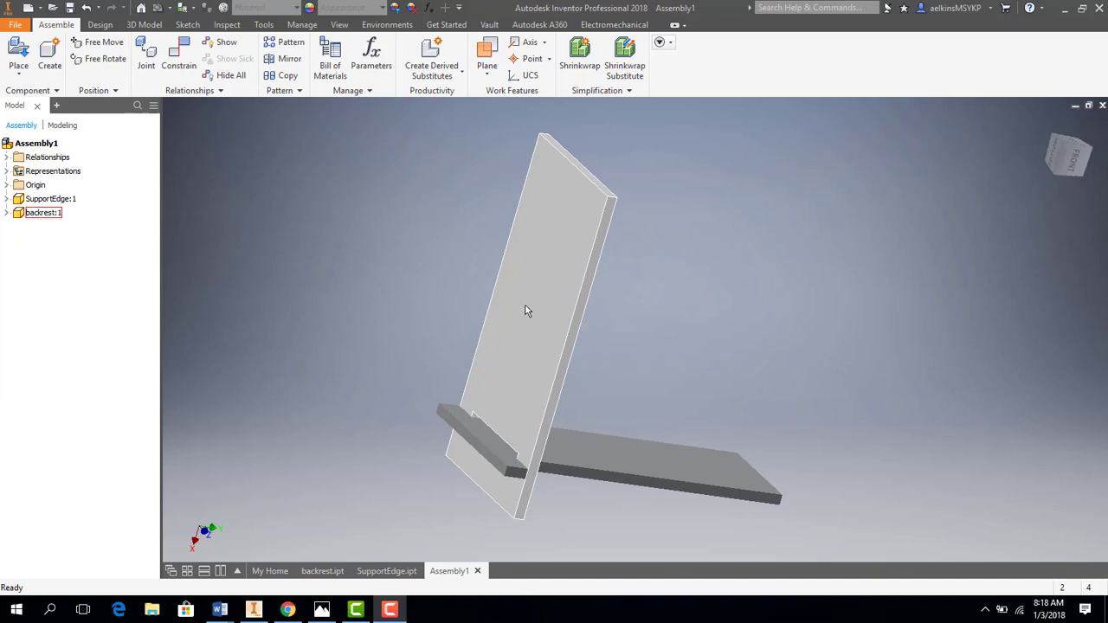
- In the SupportEdge part, select the T-shaped flat face and bring up its context menu
click(403, 575)
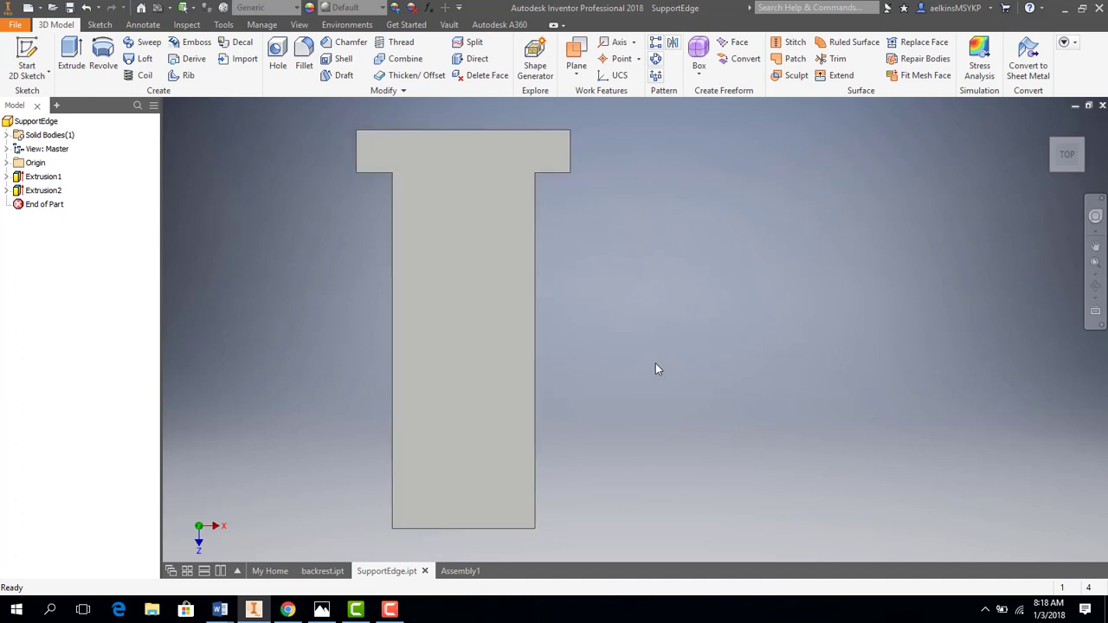
click(460, 386)
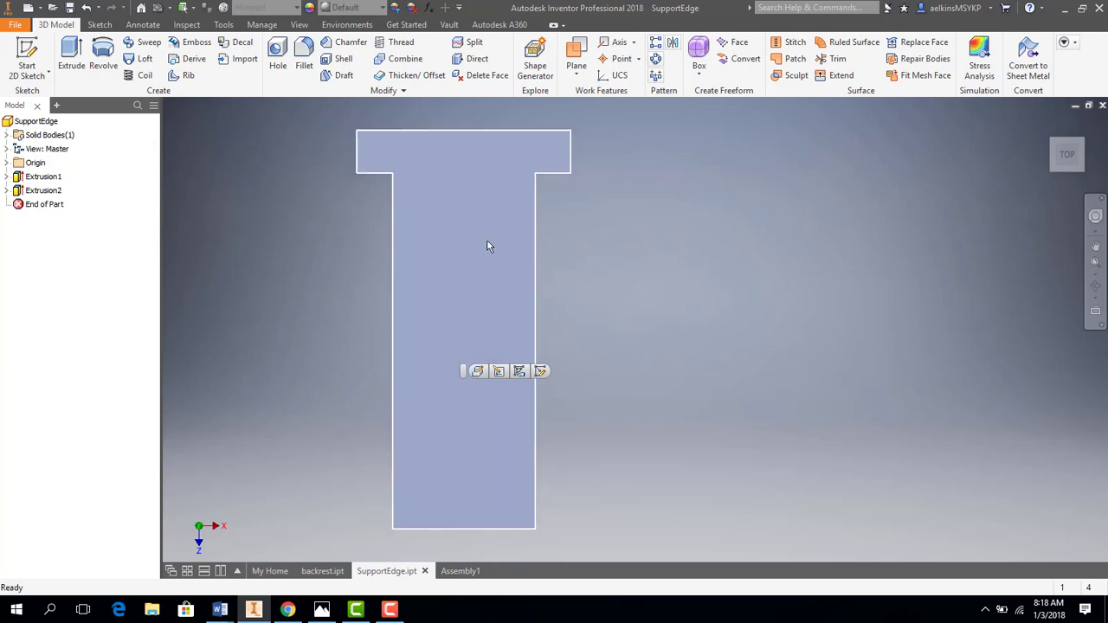
right_click(453, 289)
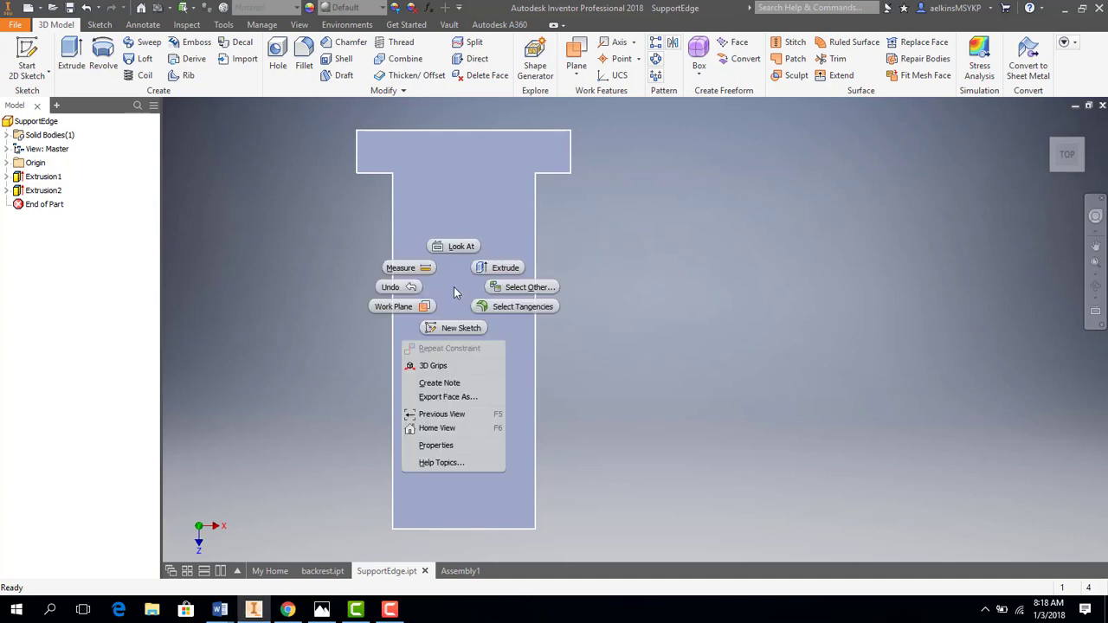
- Export the face as DXF and browse to CNCProjects > PhoneStandProject
click(470, 398)
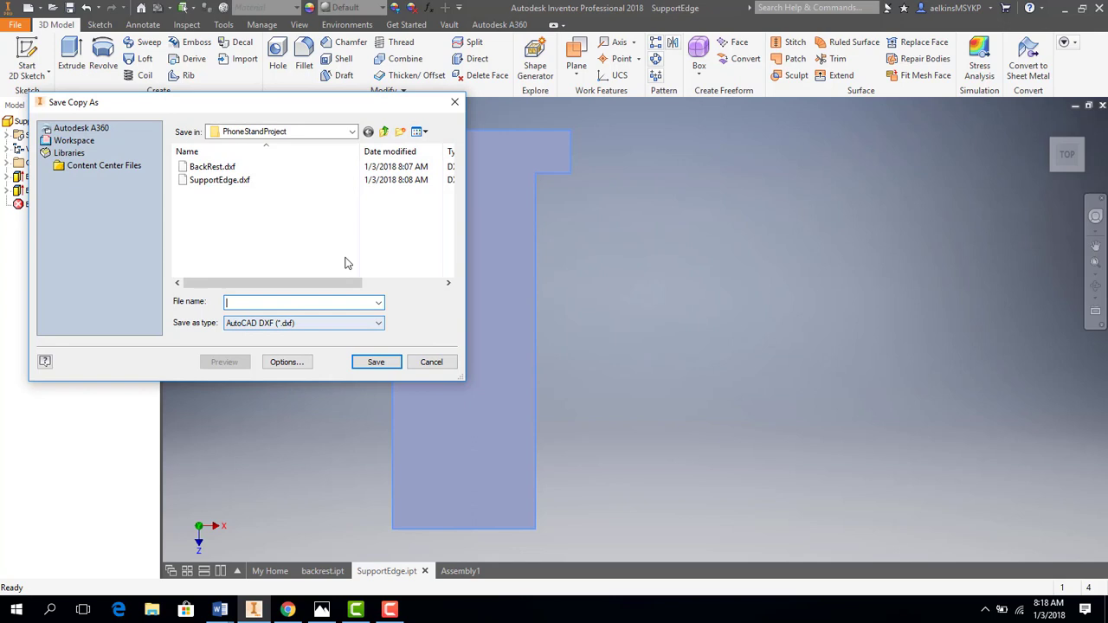
click(352, 131)
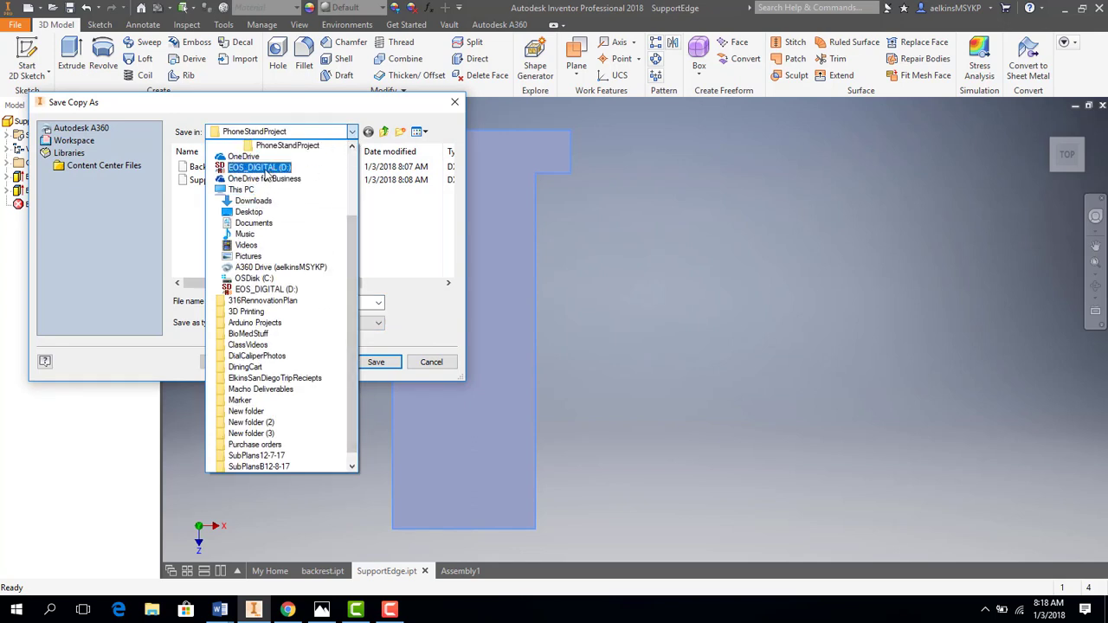
scroll(266, 175, up, 3)
click(263, 201)
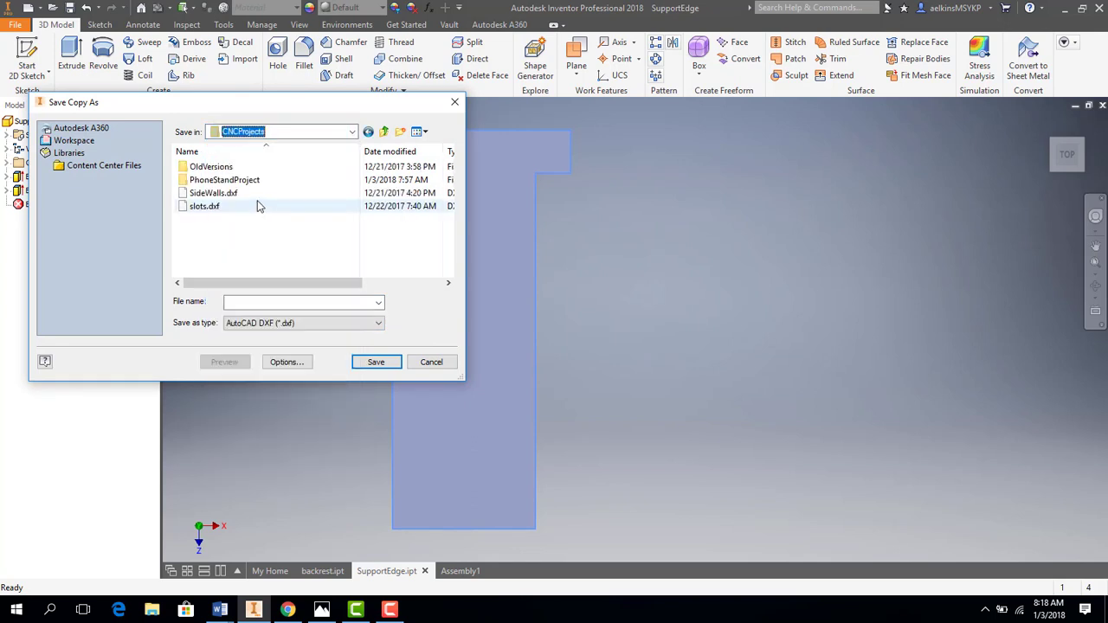
double_click(234, 180)
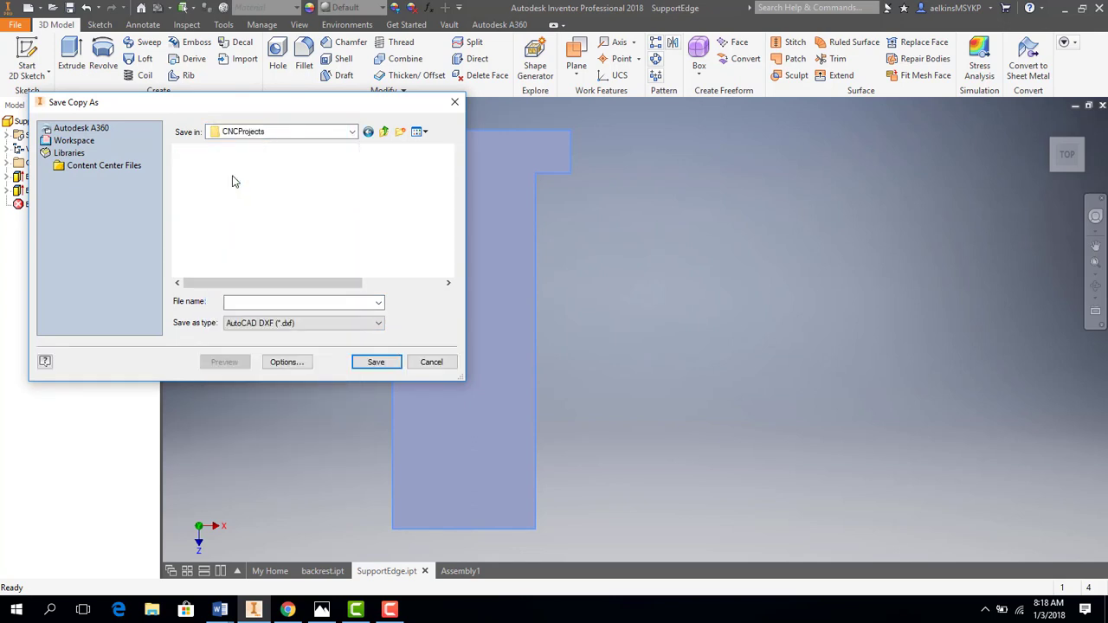
- Create a new folder named ElkinsPhoneStand1 inside PhoneStandProject
click(400, 131)
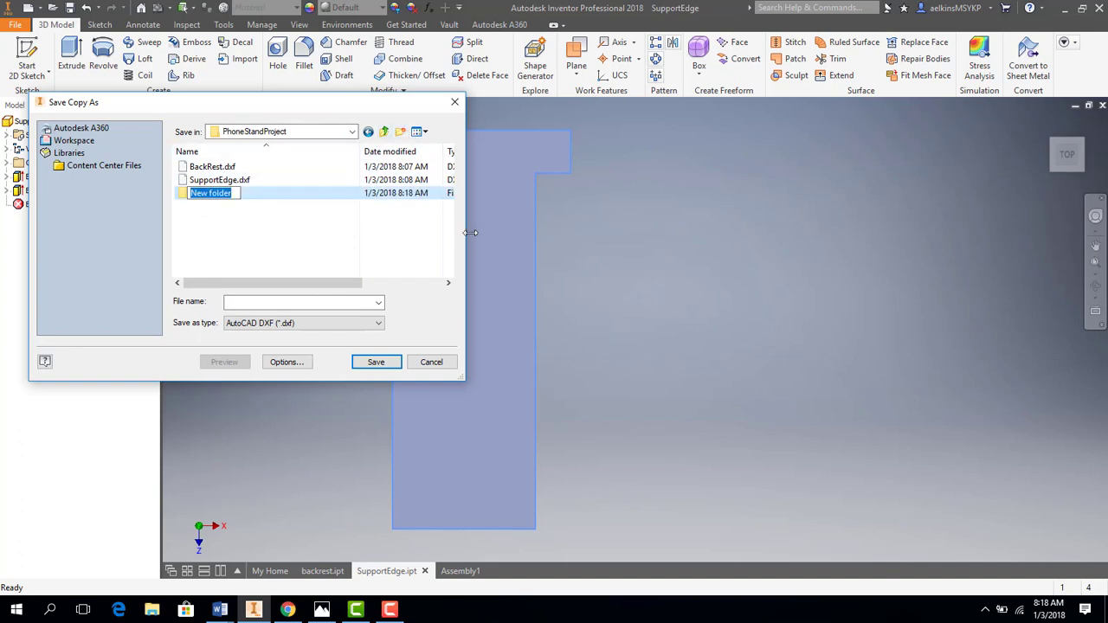
key(BackSpace)
text(ElkinsP)
key(Escape)
key(BackSpace)
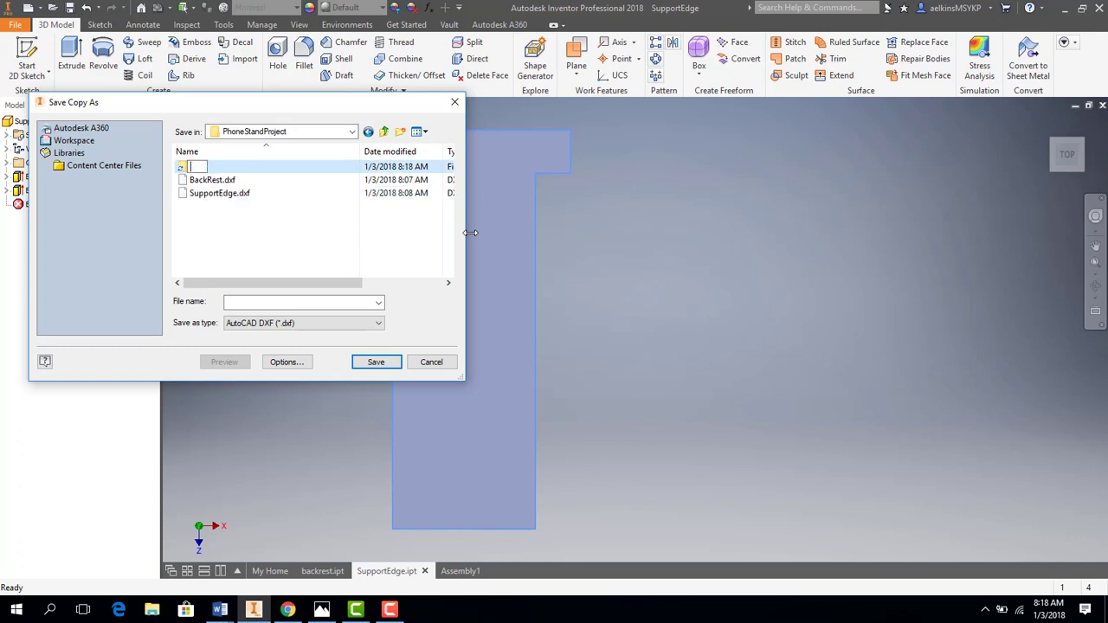
text(ElkinsPhoneStand)
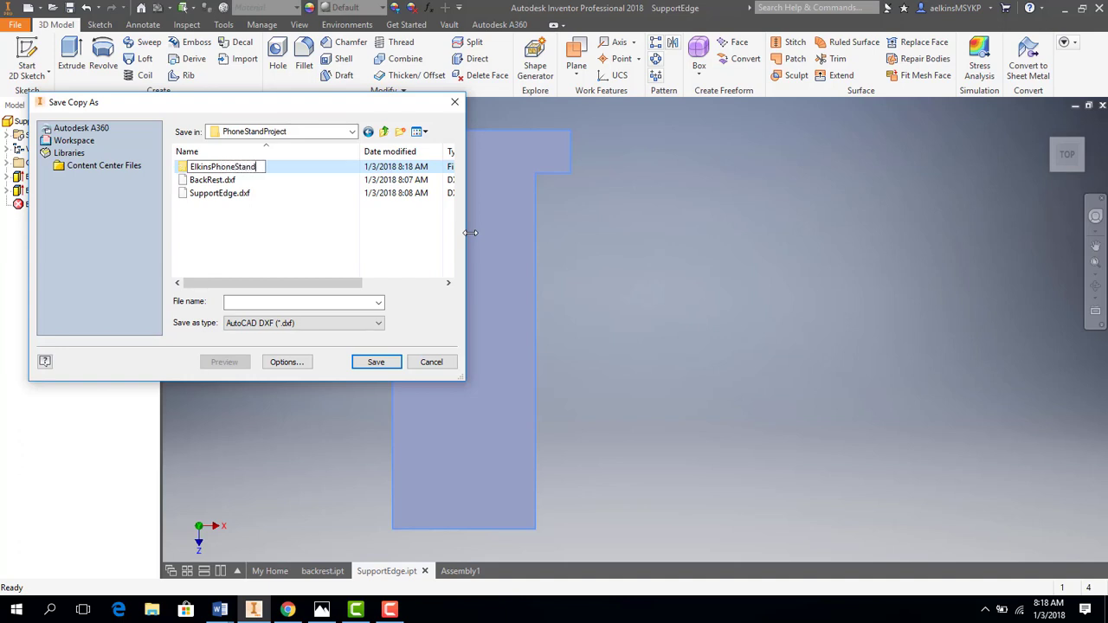
text(1)
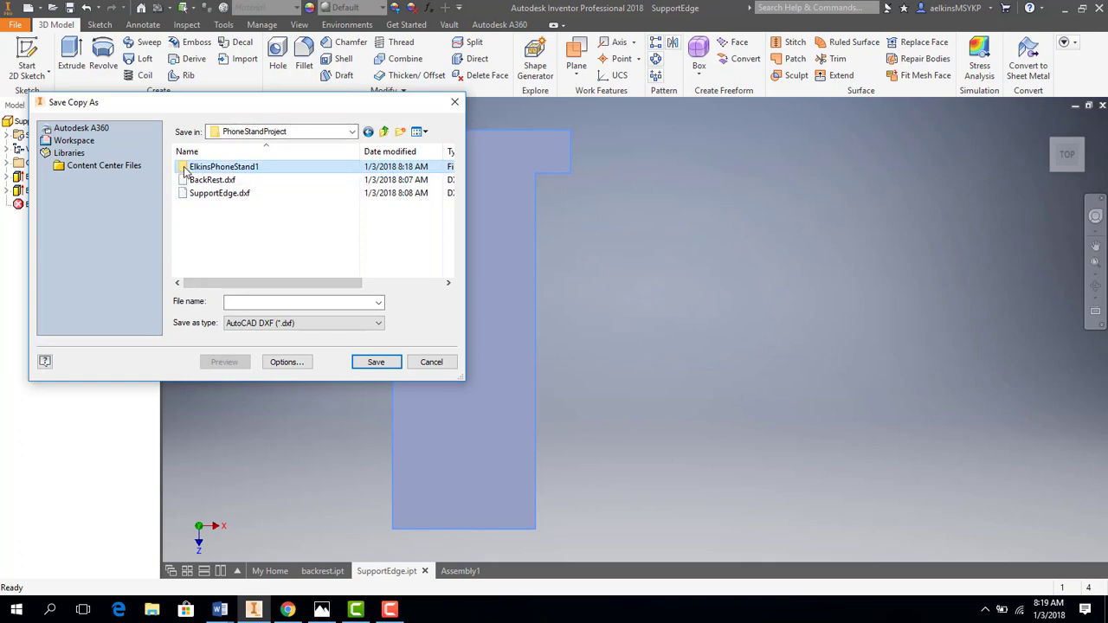
- Open the ElkinsPhoneStand1 folder and enter SupportEdge as the file name
double_click(187, 168)
click(273, 301)
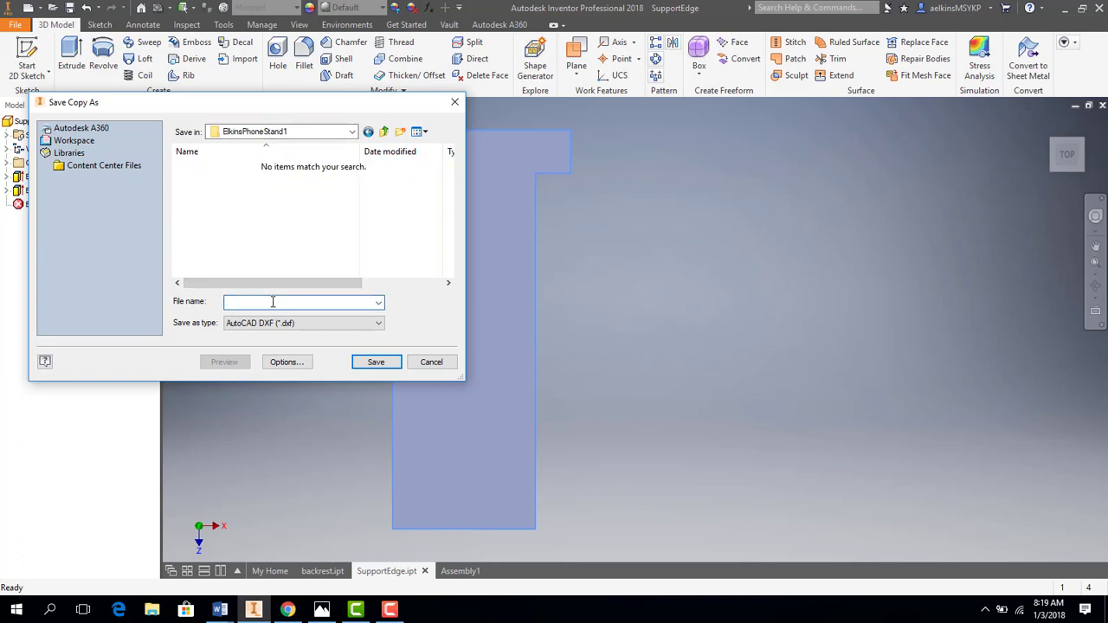
text(BA)
key(BackSpace)
key(BackSpace)
text(bac)
key(BackSpace)
key(BackSpace)
key(BackSpace)
text(ack)
key(BackSpace)
key(BackSpace)
key(BackSpace)
key(BackSpace)
text(SupportEdge)
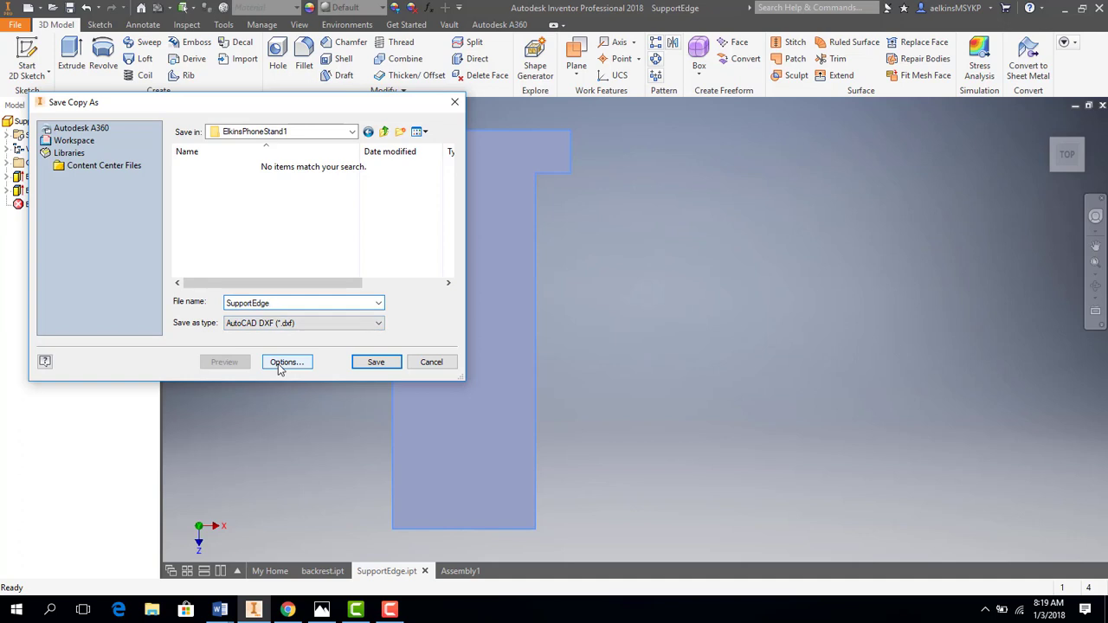
- Confirm AutoCAD 2004 DXF in the export options and save the file
click(281, 364)
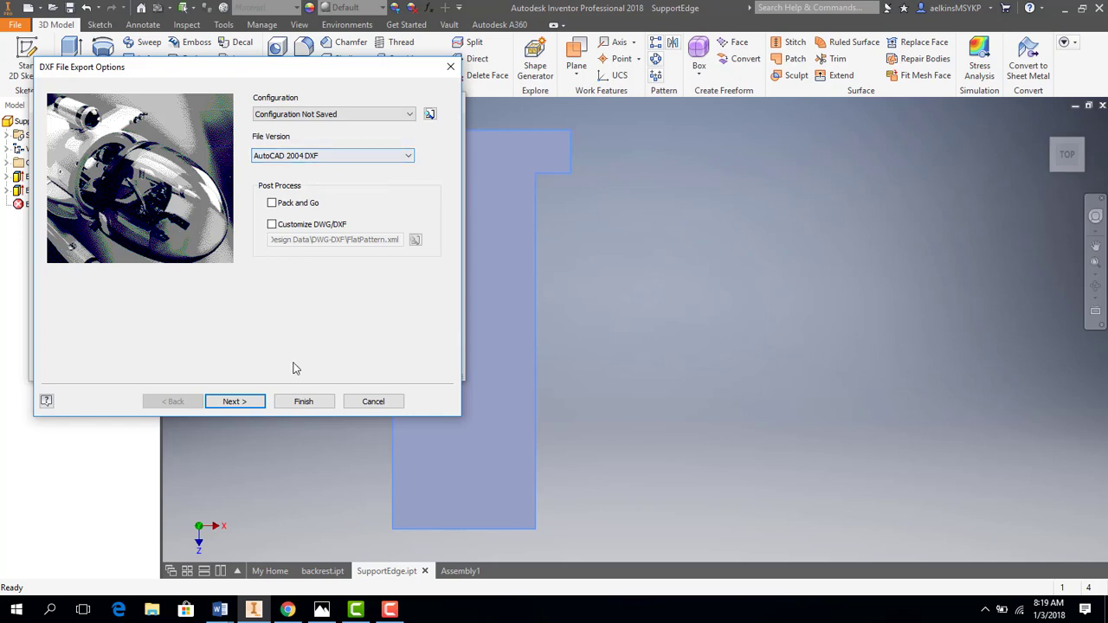
click(305, 405)
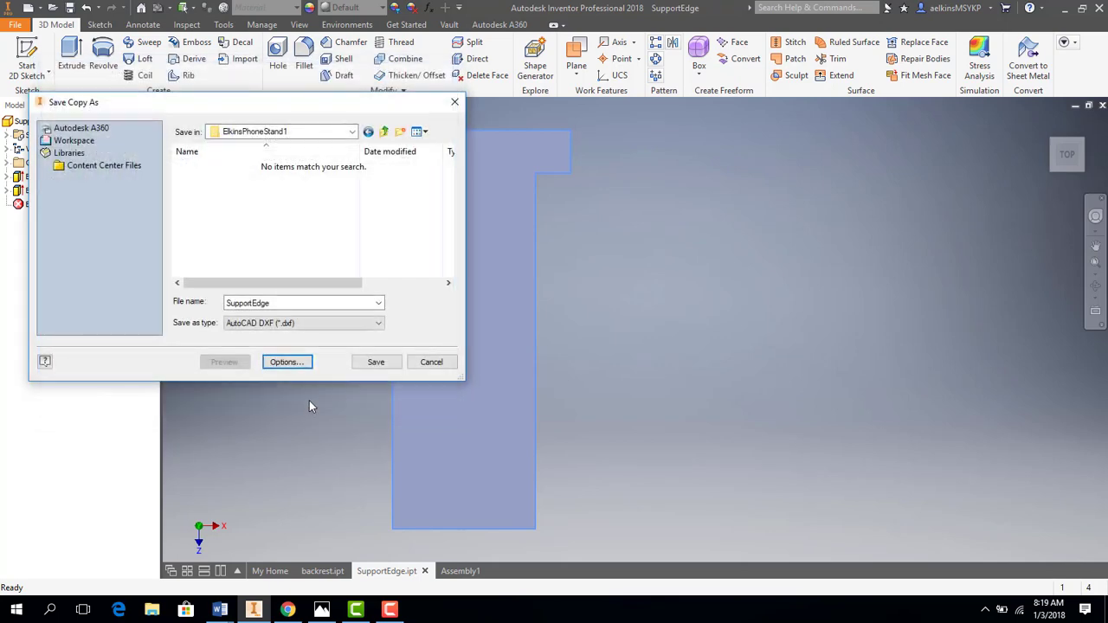
click(382, 364)
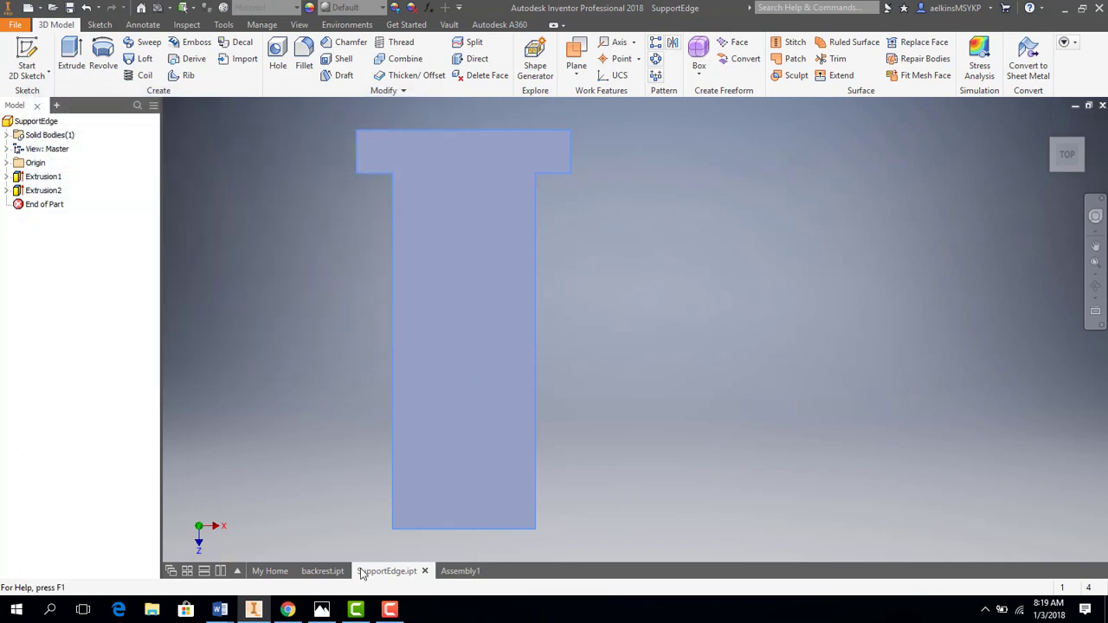
- Switch to the backrest part, select its flat face, and choose Export Face As
click(329, 570)
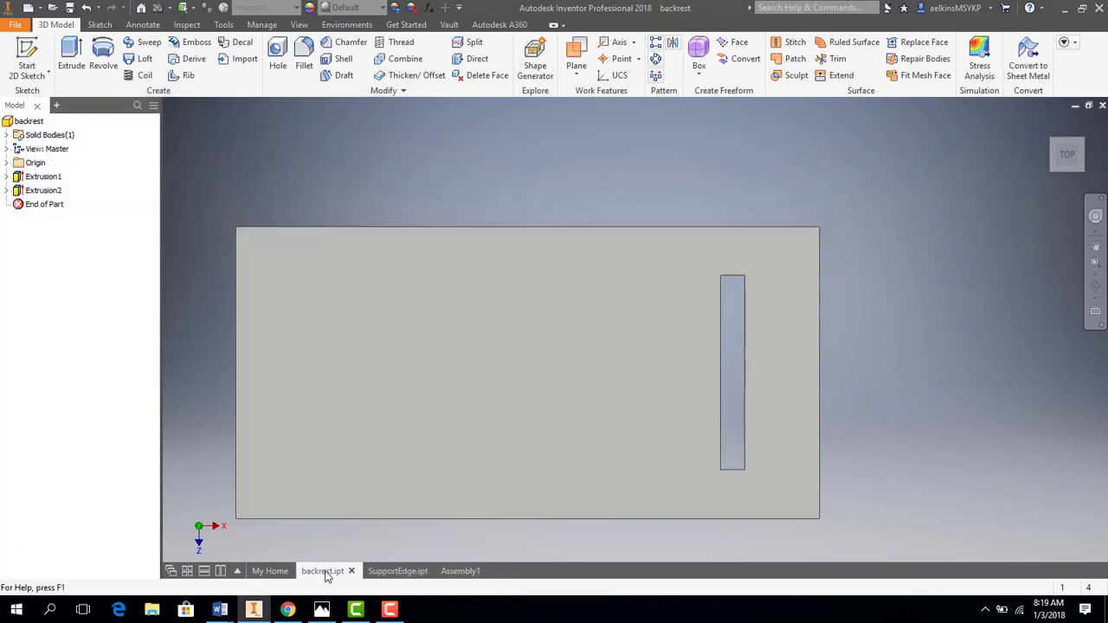
click(447, 402)
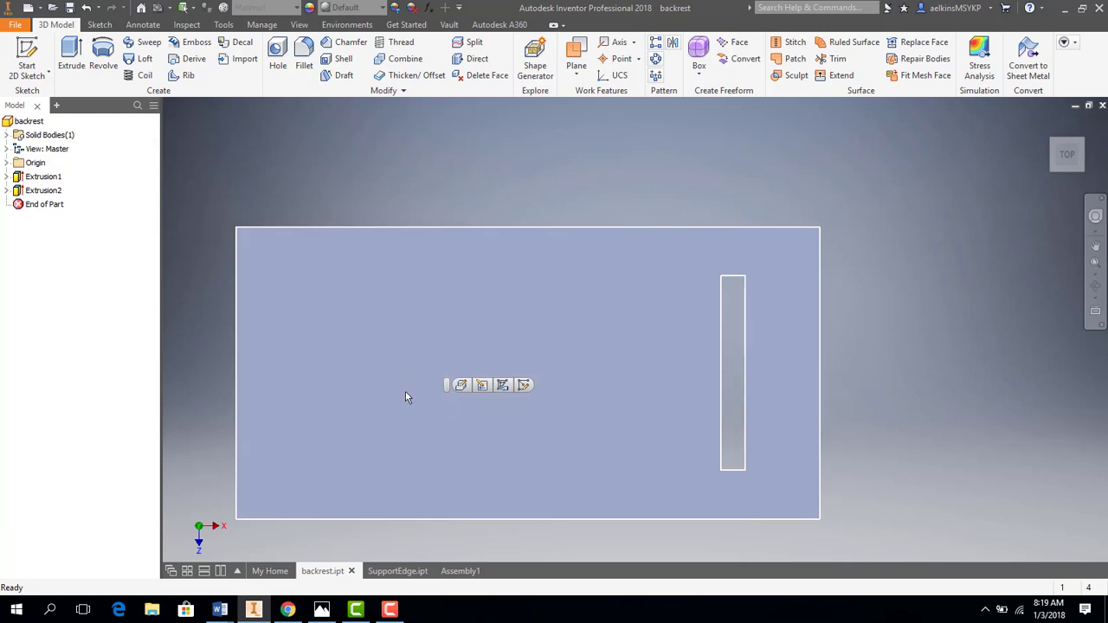
right_click(386, 345)
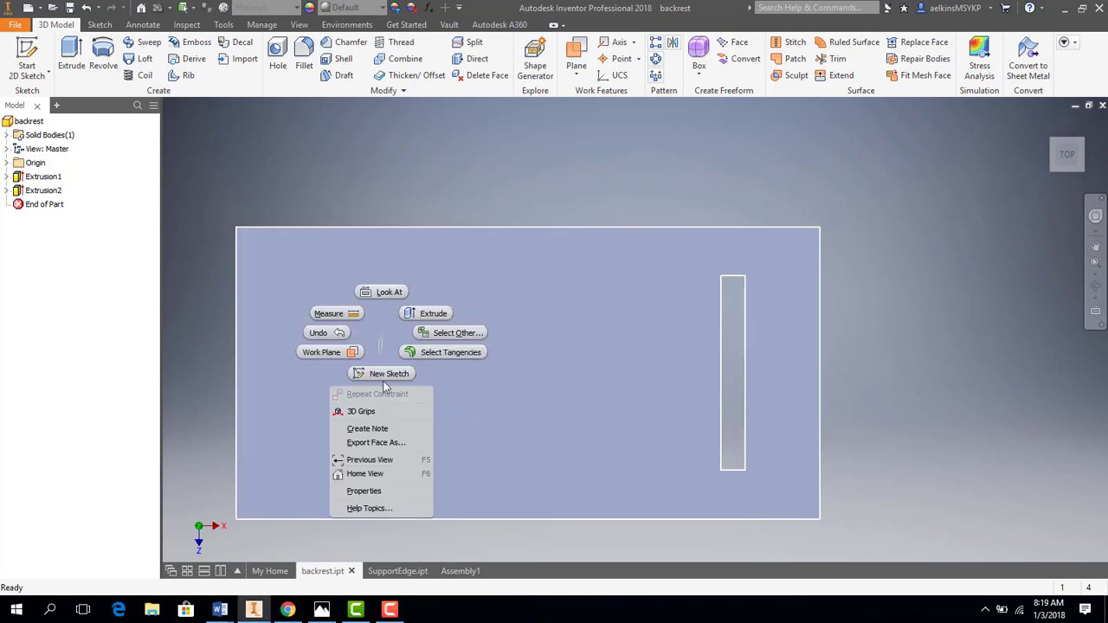
click(375, 443)
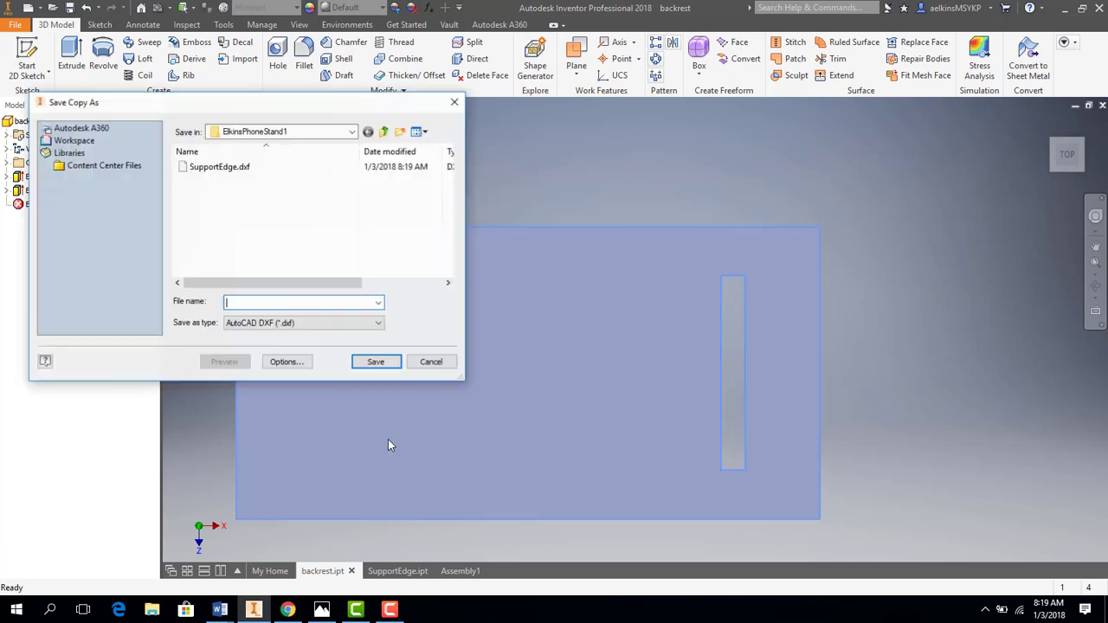
- Save the backrest face as BackRest with the AutoCAD 2004 DXF file version
click(284, 302)
text(BackRest)
click(297, 363)
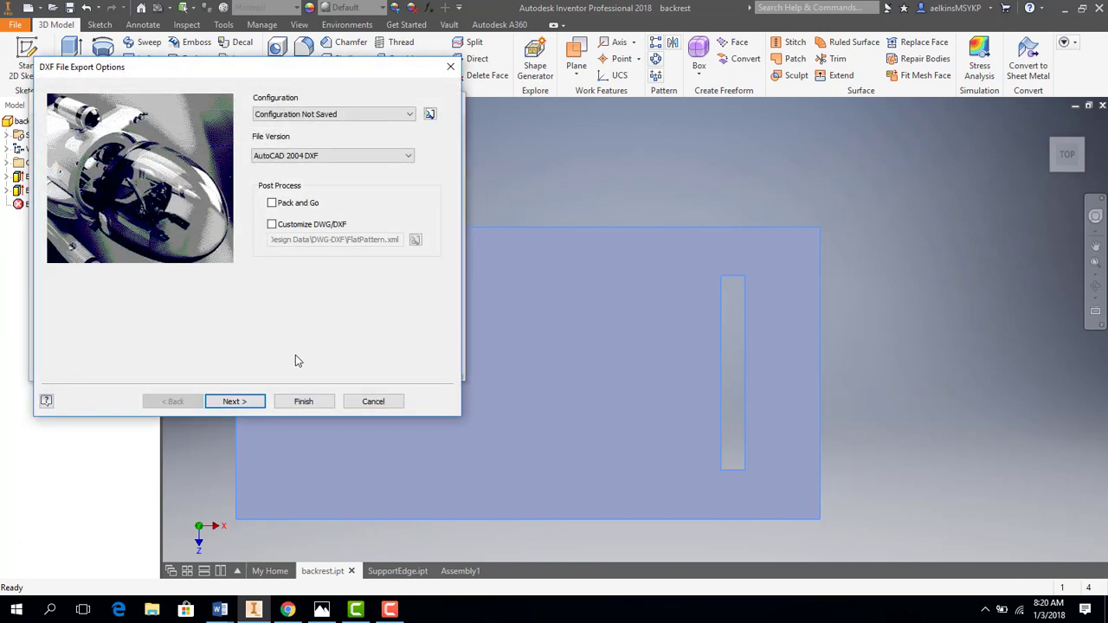
click(338, 156)
click(304, 403)
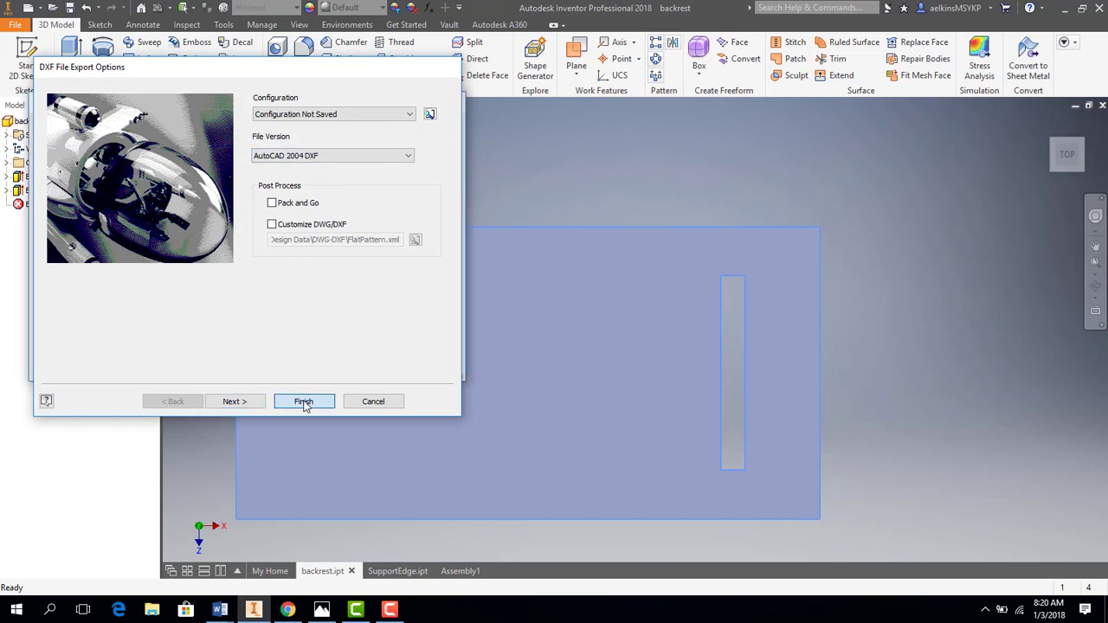
click(378, 363)
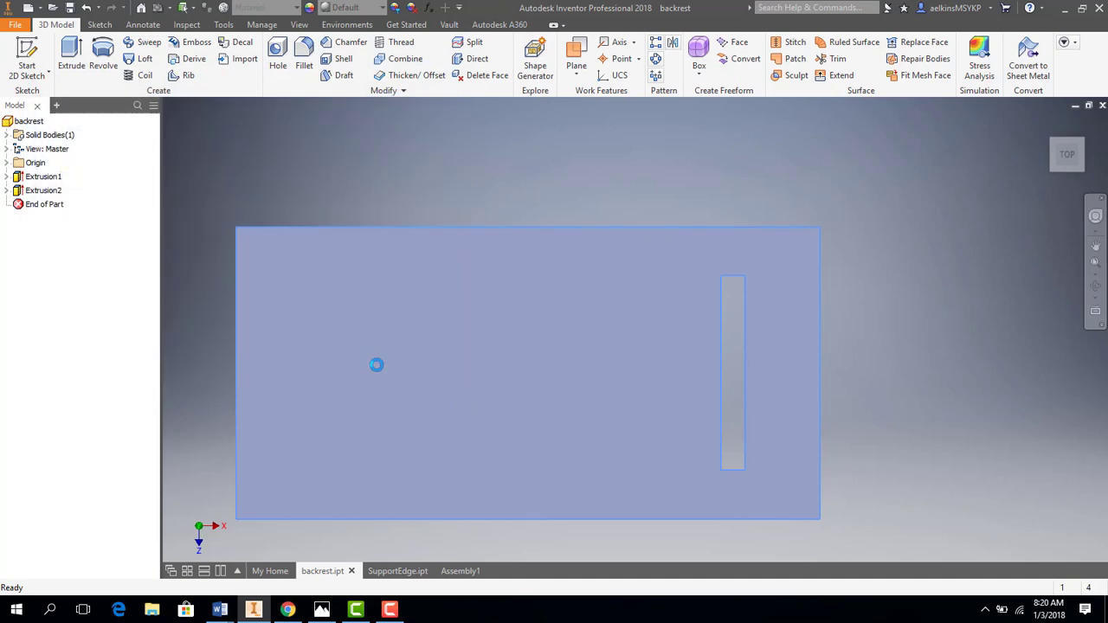
- In File Explorer, go to ElkinsFDDP > CNCProjects > PhoneStandProject > ElkinsPhoneStand1 to confirm both DXFs
click(152, 611)
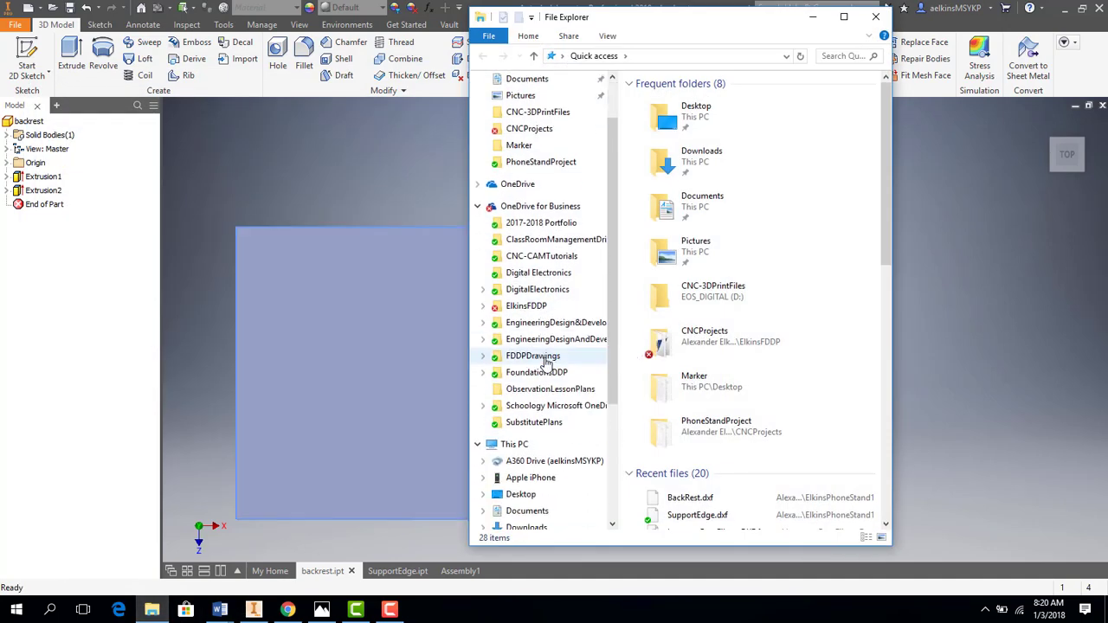
click(525, 367)
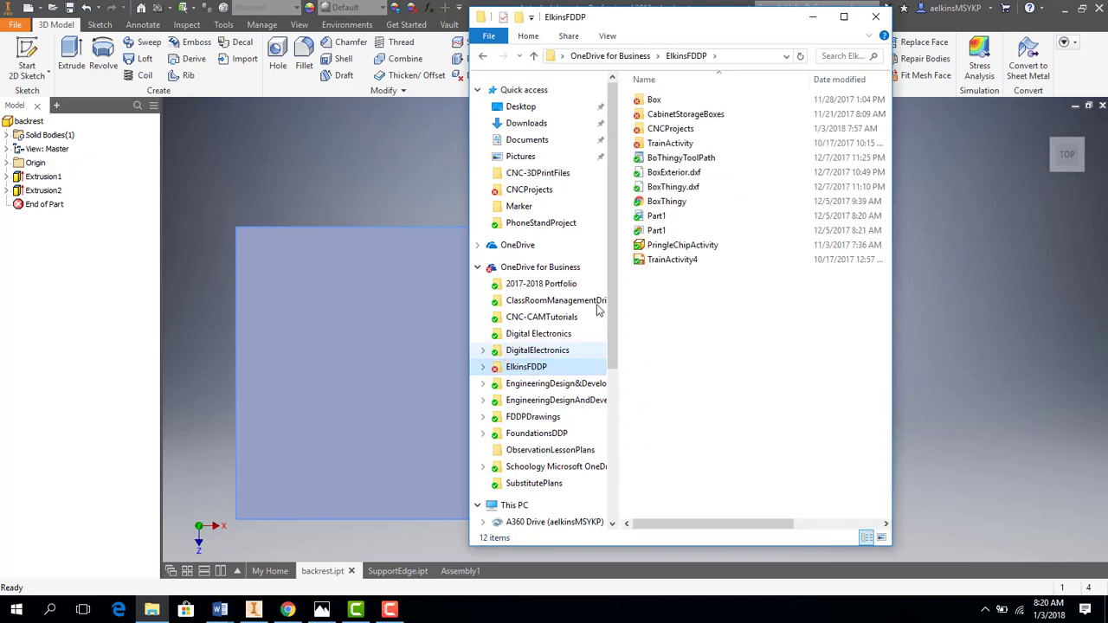
double_click(673, 130)
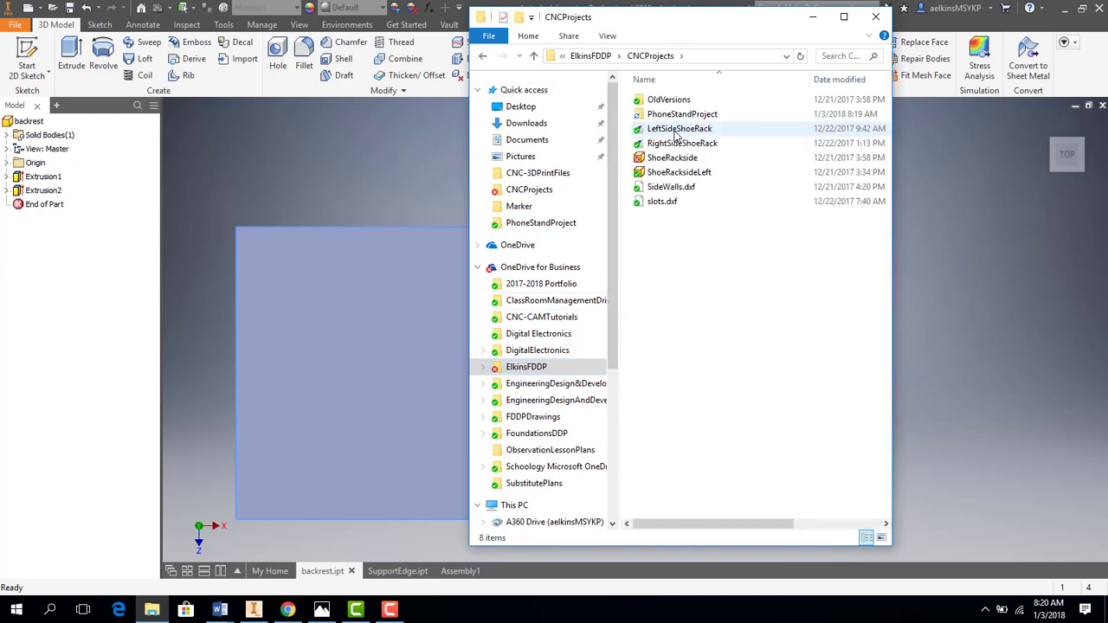
click(715, 115)
double_click(714, 114)
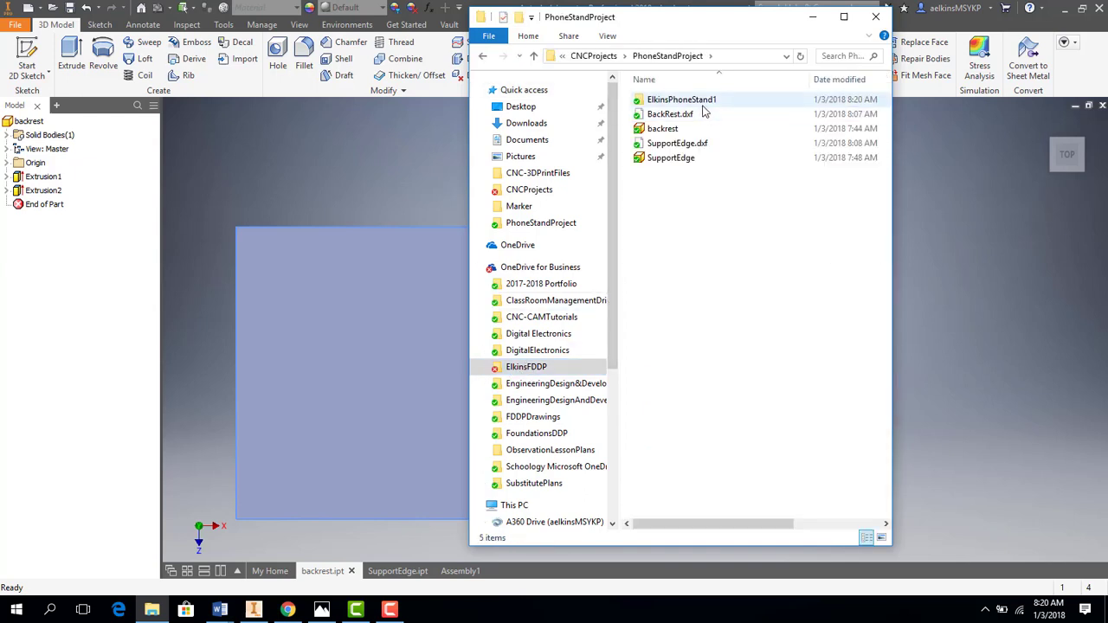
double_click(702, 101)
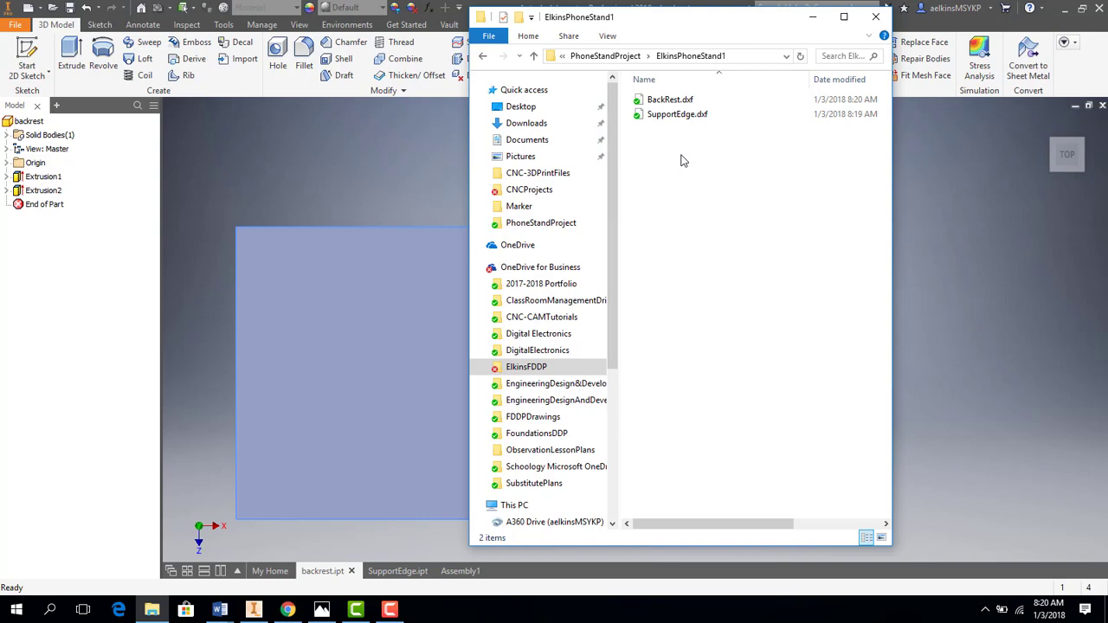
mouse_move(387, 612)
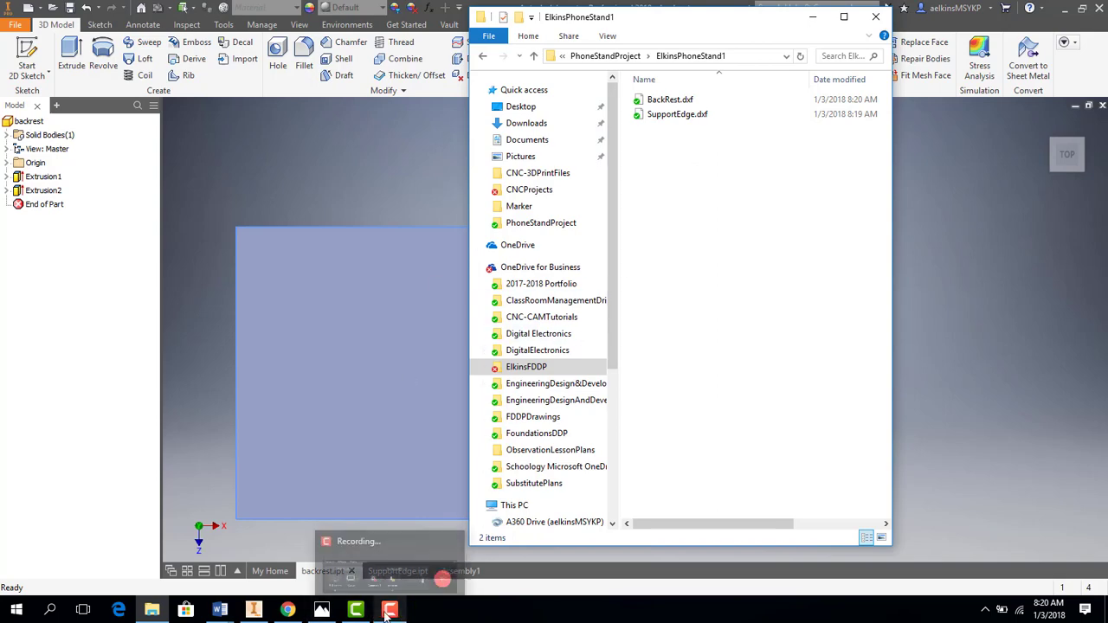